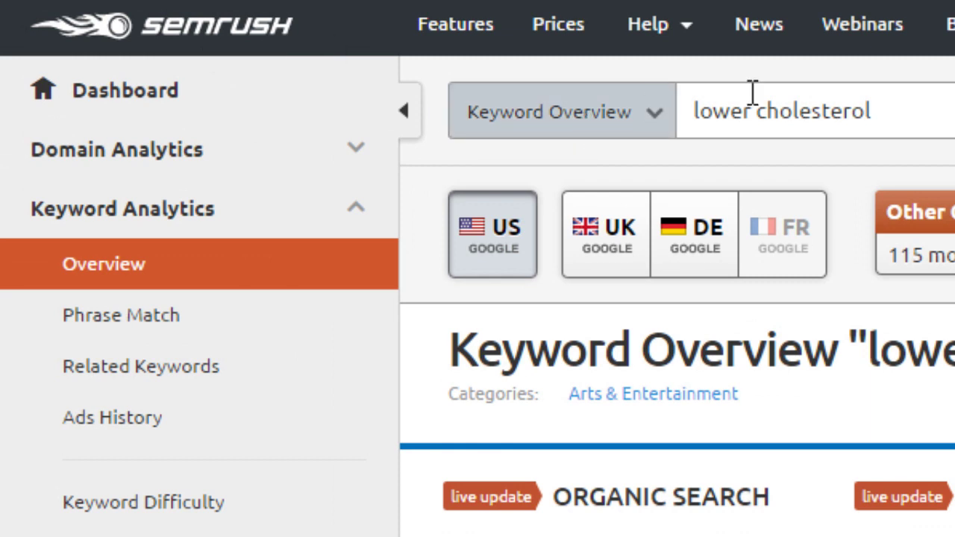
- Examine the keyword overview for "lower cholesterol", including search volume, phrase match and related keywords, organic results and ads
left_click(872, 110)
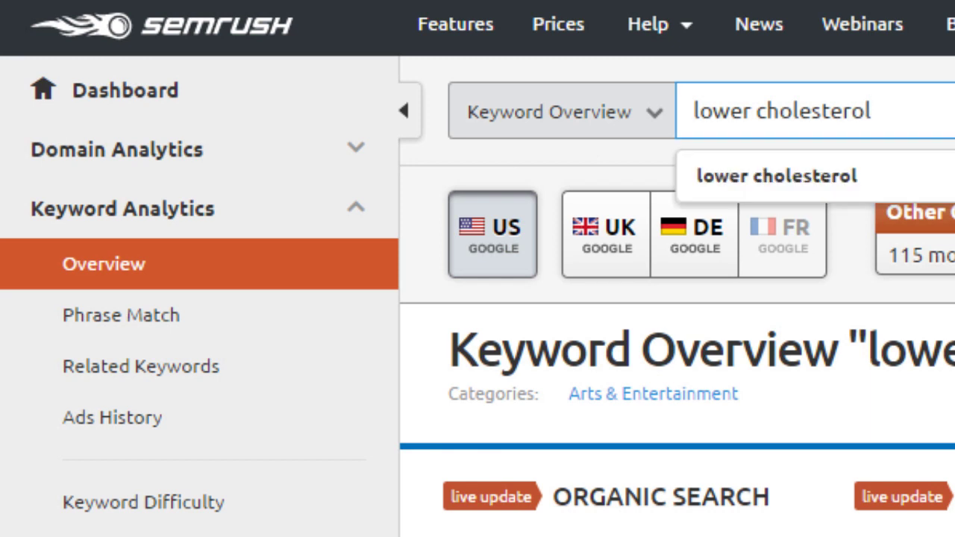
key("Tab")
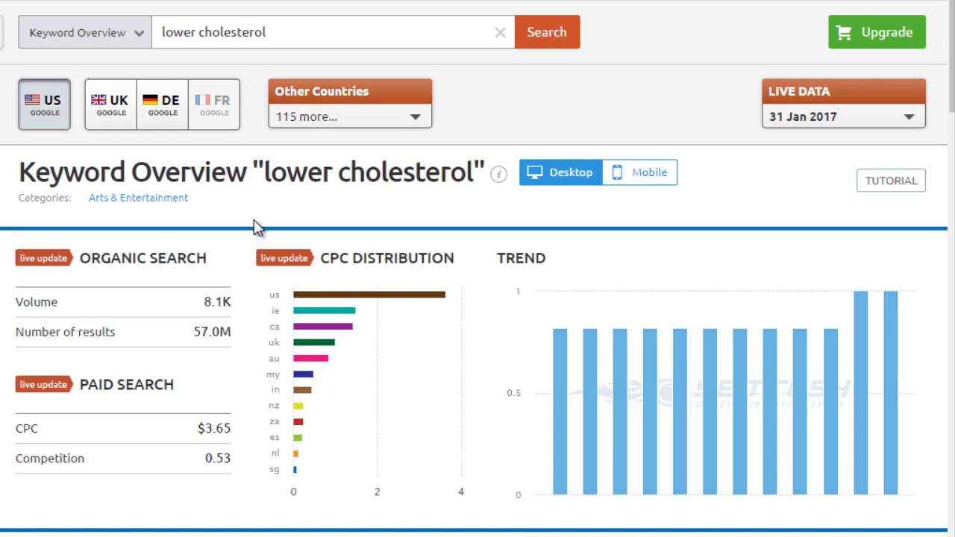
scroll(256, 228, "down", 3)
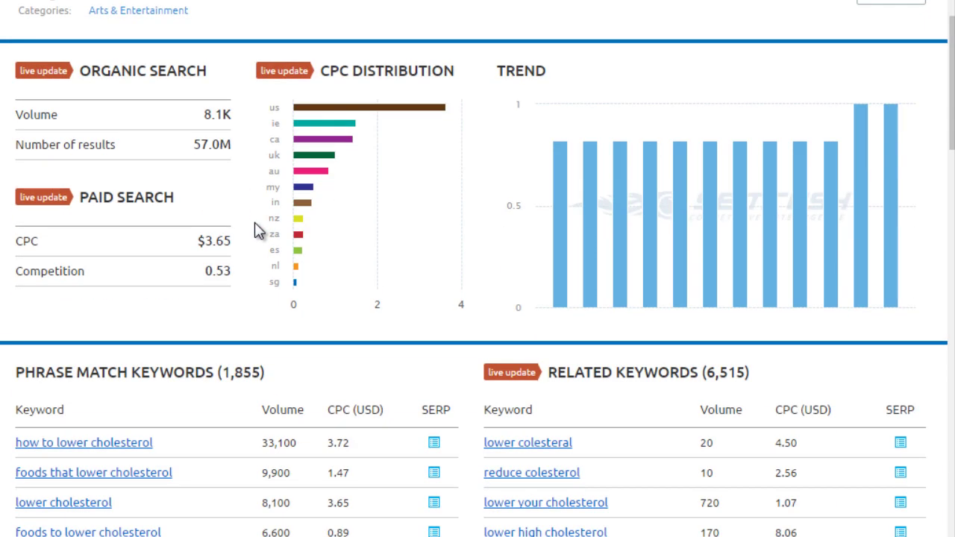
scroll(255, 224, "down", 4)
scroll(254, 223, "down", 3)
scroll(255, 222, "up", 1)
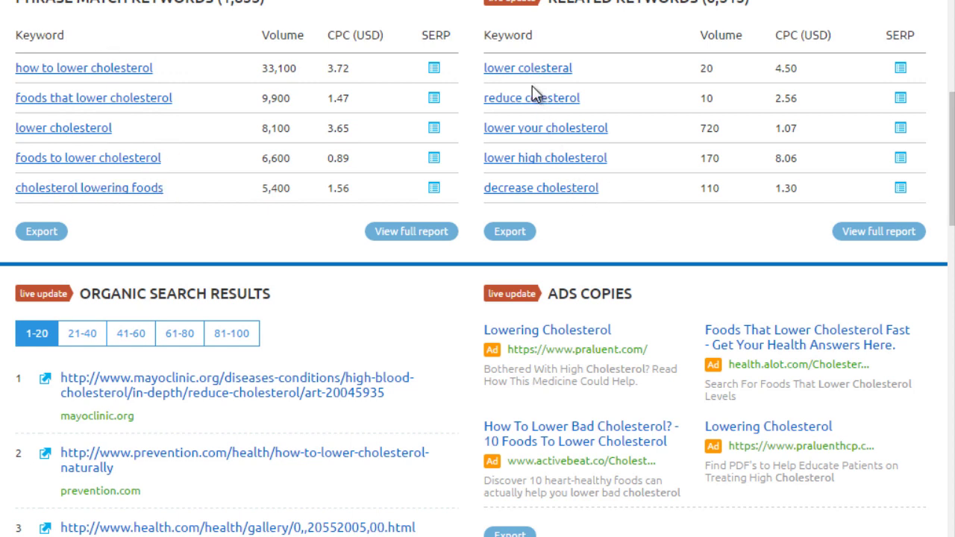
scroll(448, 216, "down", 5)
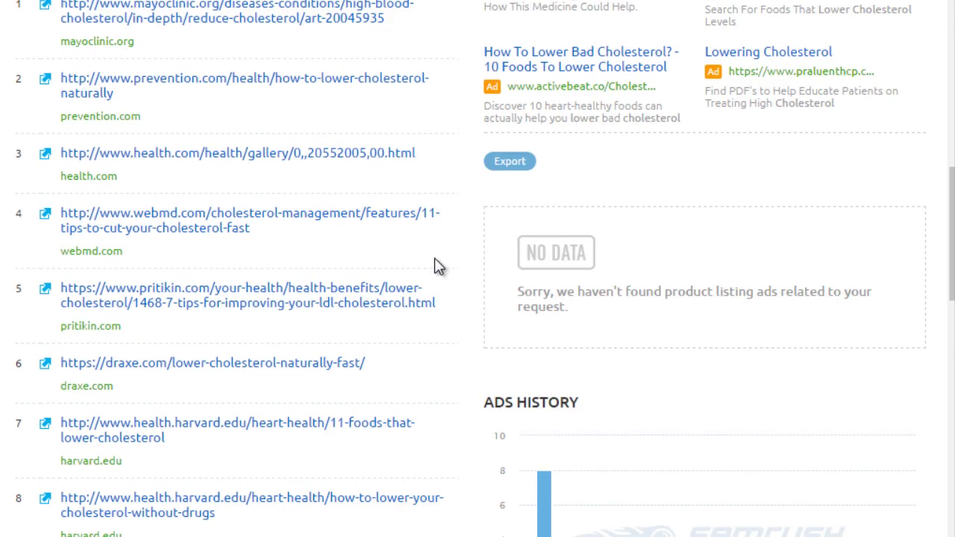
scroll(436, 266, "up", 1)
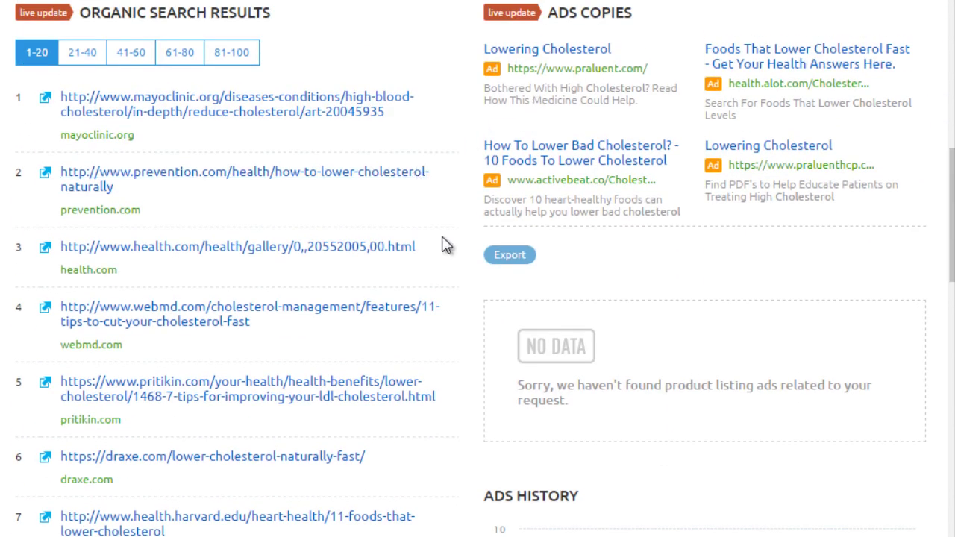
scroll(445, 245, "down", 7)
scroll(445, 245, "up", 2)
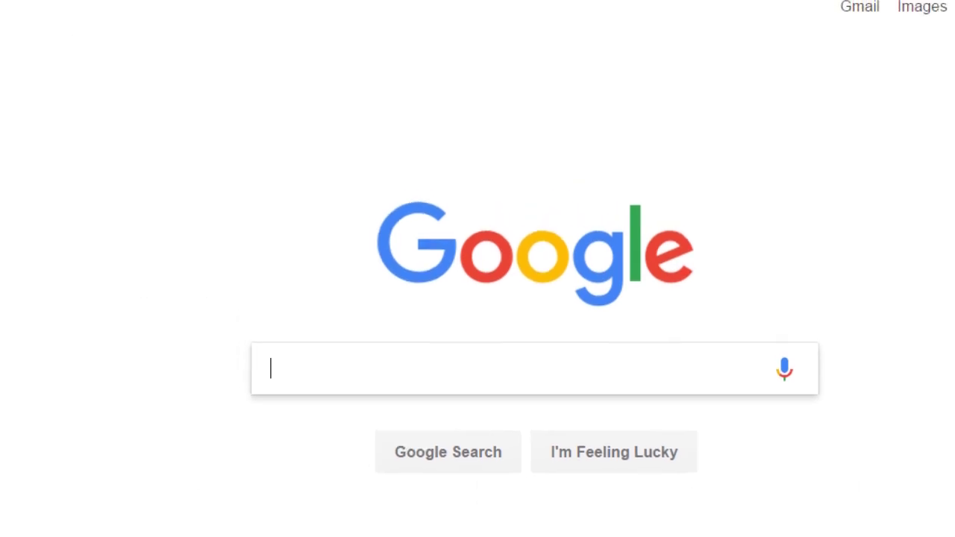
- Check the autocomplete suggestions for "lower cholesterol" and "lower cholesterol diet" on Google, and search for "lower cholesterol"
left_click(288, 15)
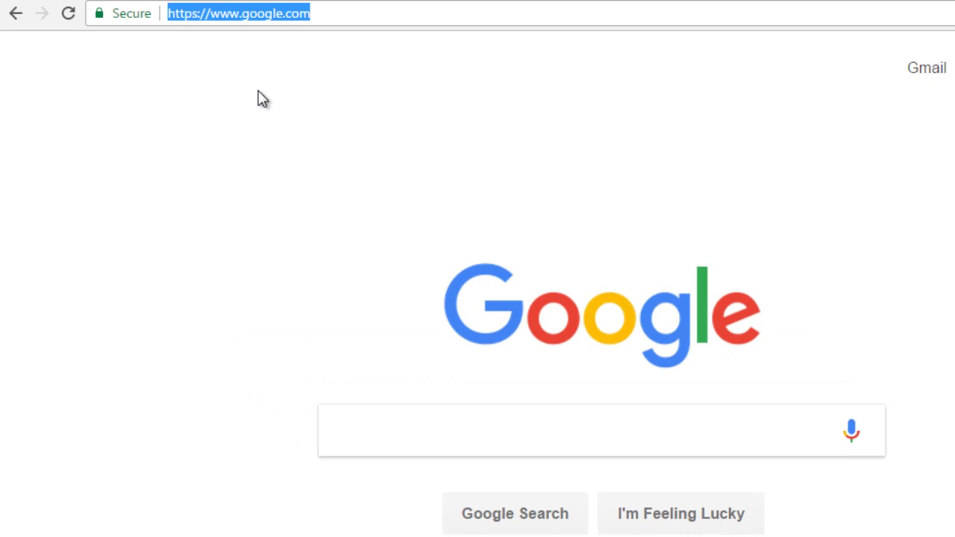
type("lower cholesterol diet")
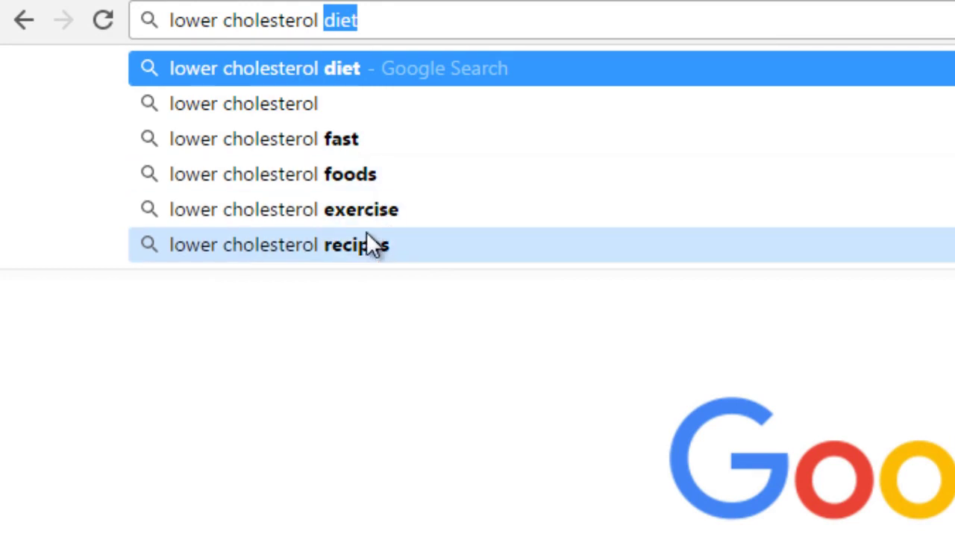
left_click(368, 17)
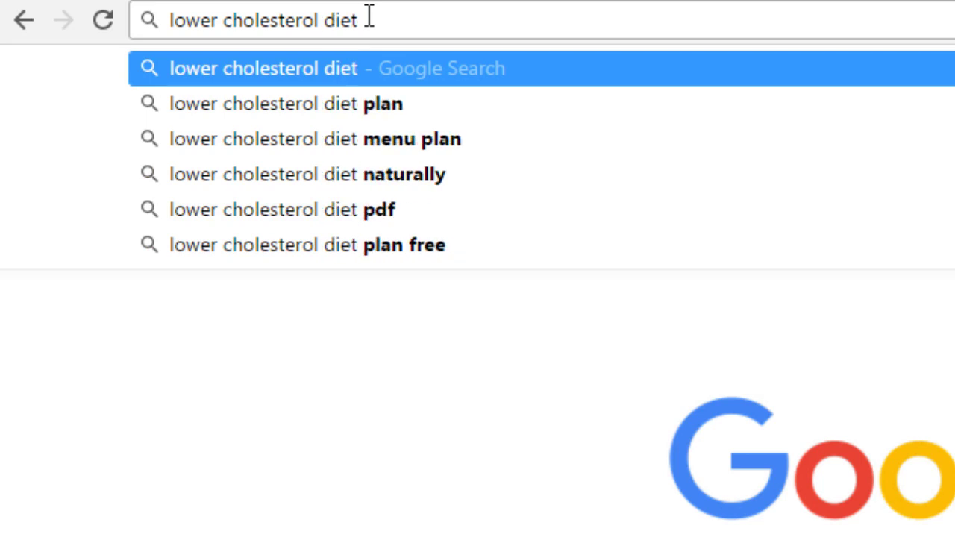
key("BackSpace")
key("BackSpace")
key("BackSpace")
key("BackSpace")
key("BackSpace")
key("Return")
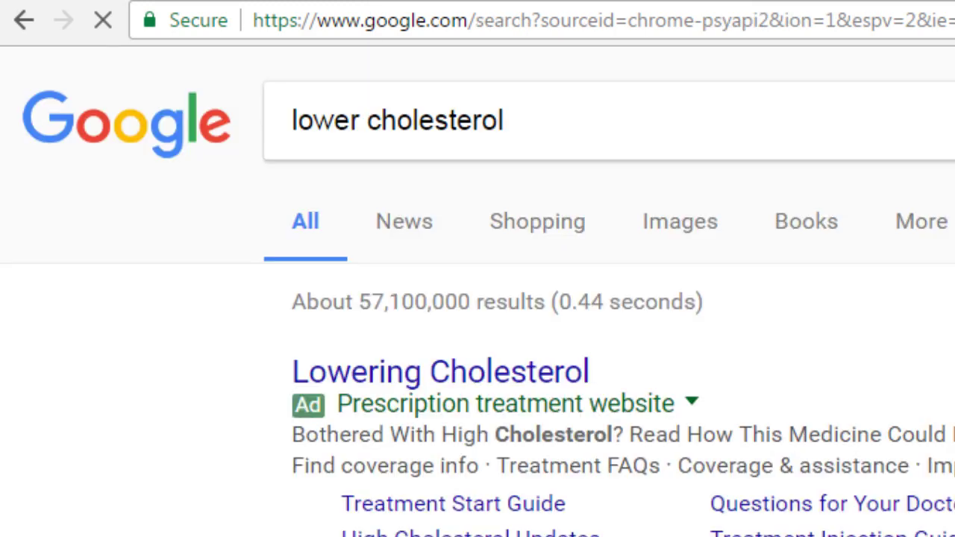
- Examine the list of searches related to "lower cholesterol" at the end of the results page
scroll(477, 298, "down", 15)
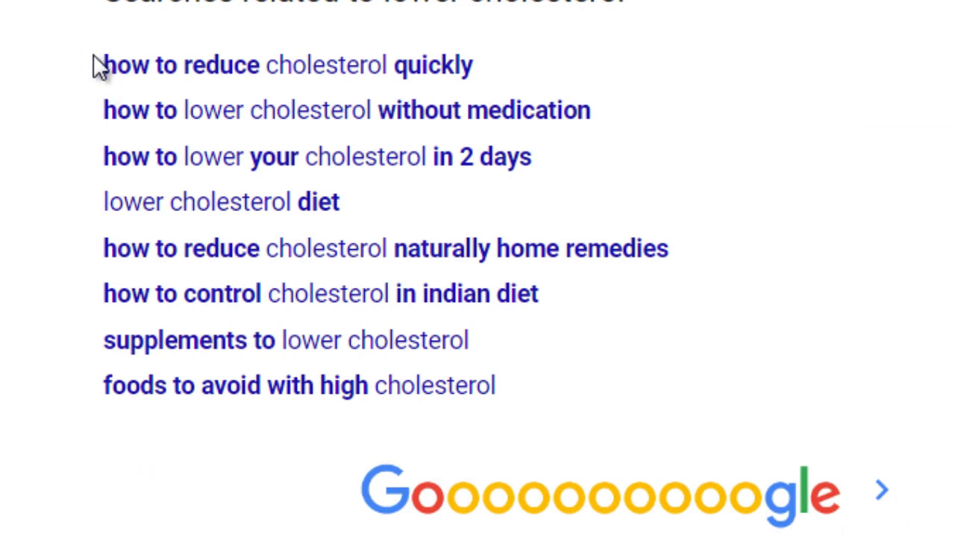
left_click_drag(96, 67, 367, 112)
left_click_drag(452, 161, 530, 394)
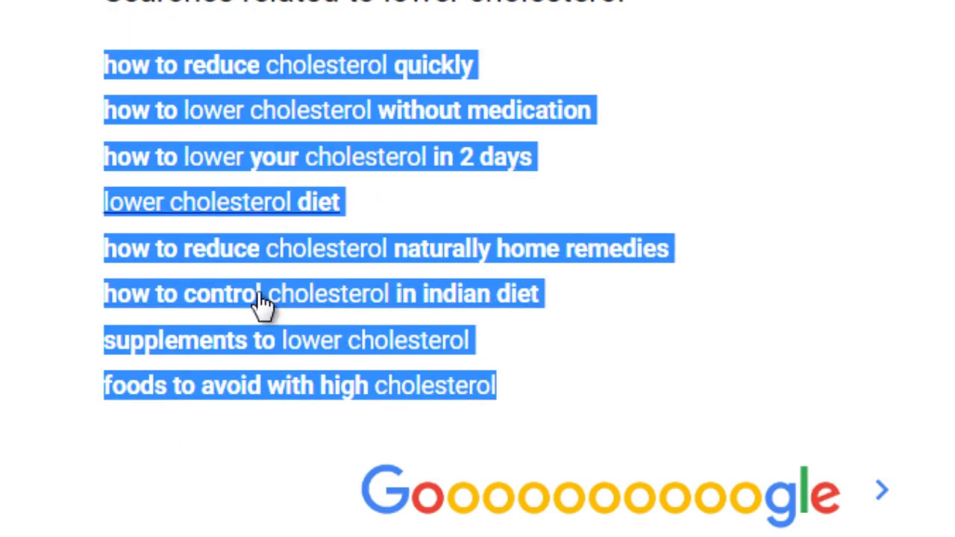
left_click(44, 141)
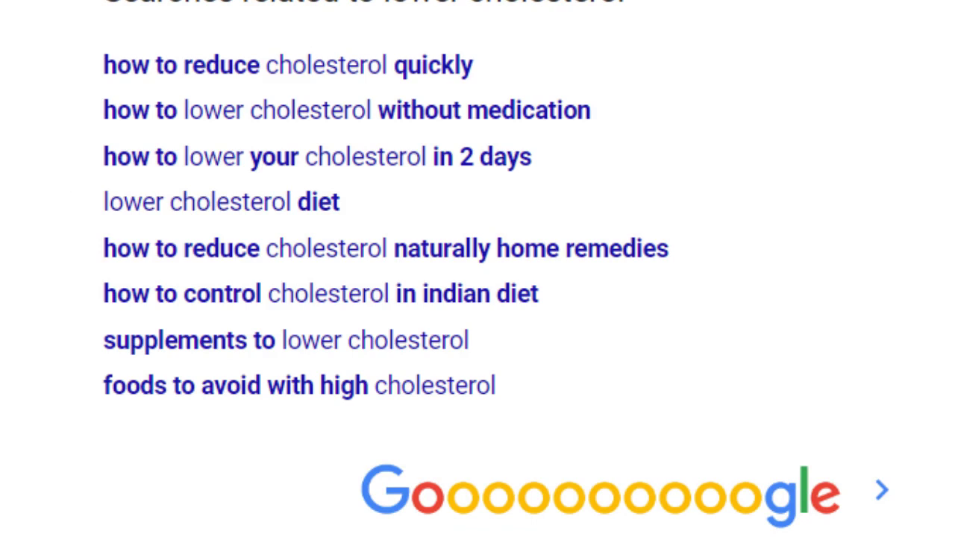
- Check the autocomplete suggestions for "lower cholesterol" again and run a Google search for "lower cholesterol foods"
left_click(603, 21)
type("lower ")
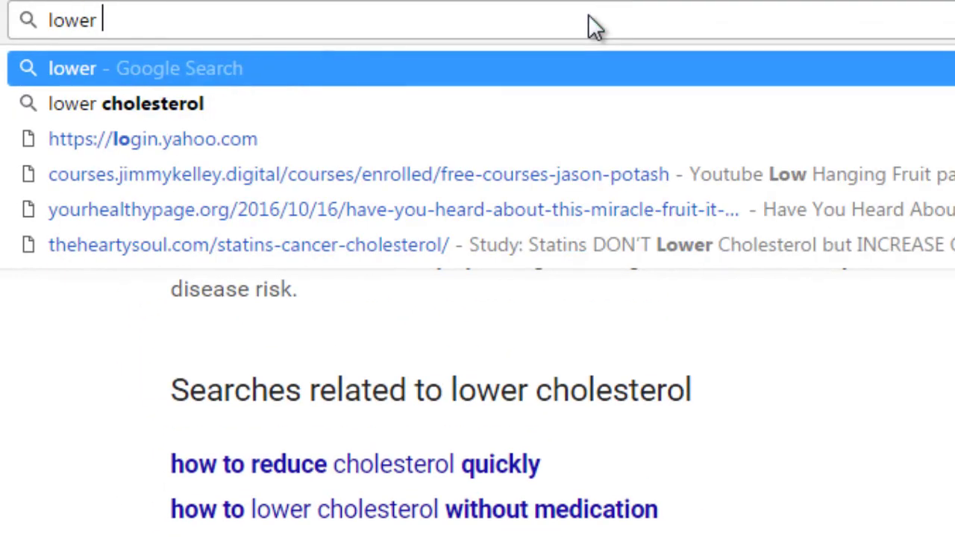
type("cholesterol ")
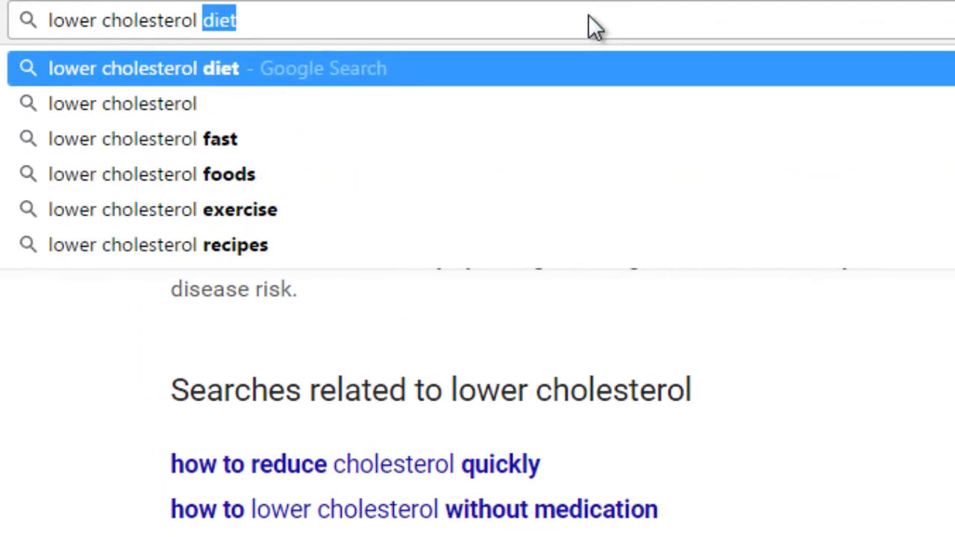
type("foods")
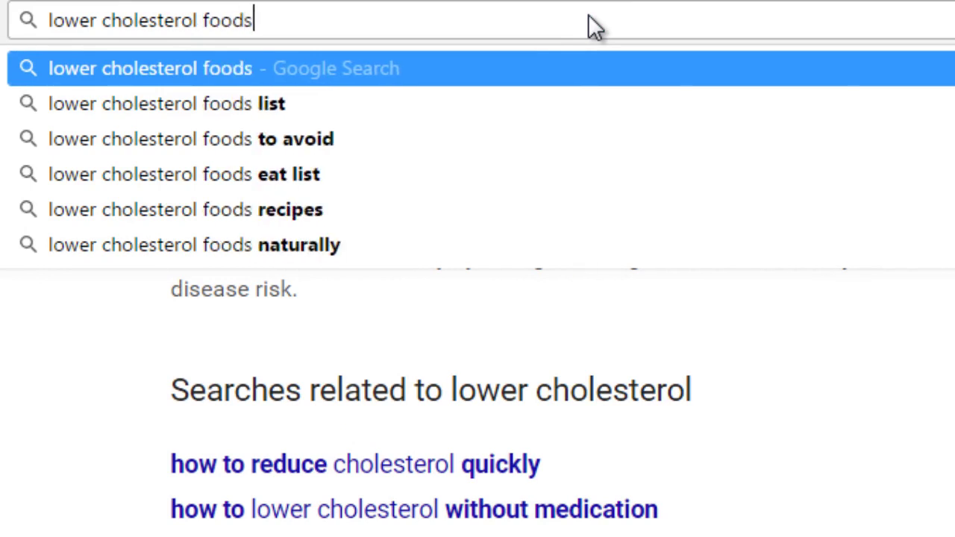
key("Return")
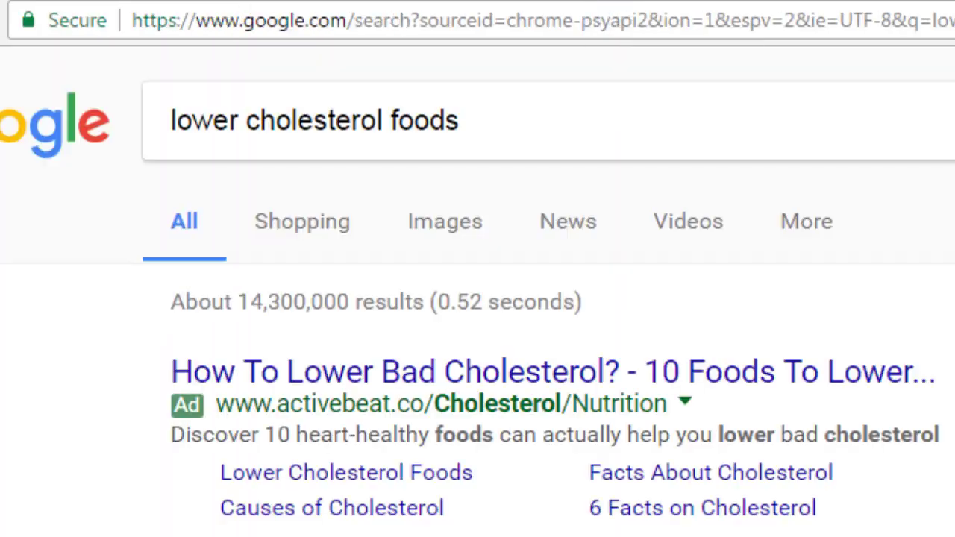
- Examine the searches related to "lower cholesterol foods" below the results, highlighting them for reading
scroll(522, 336, "down", 15)
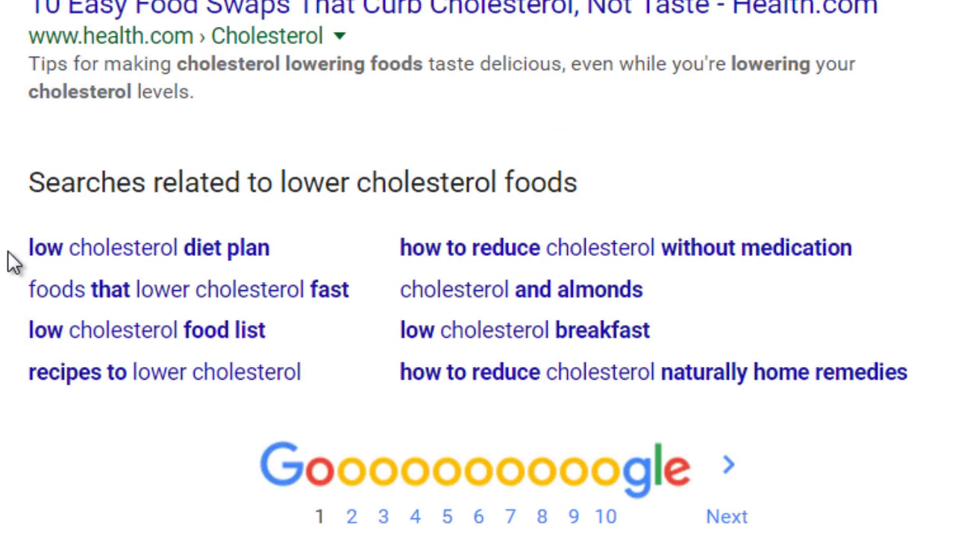
left_click_drag(8, 252, 952, 395)
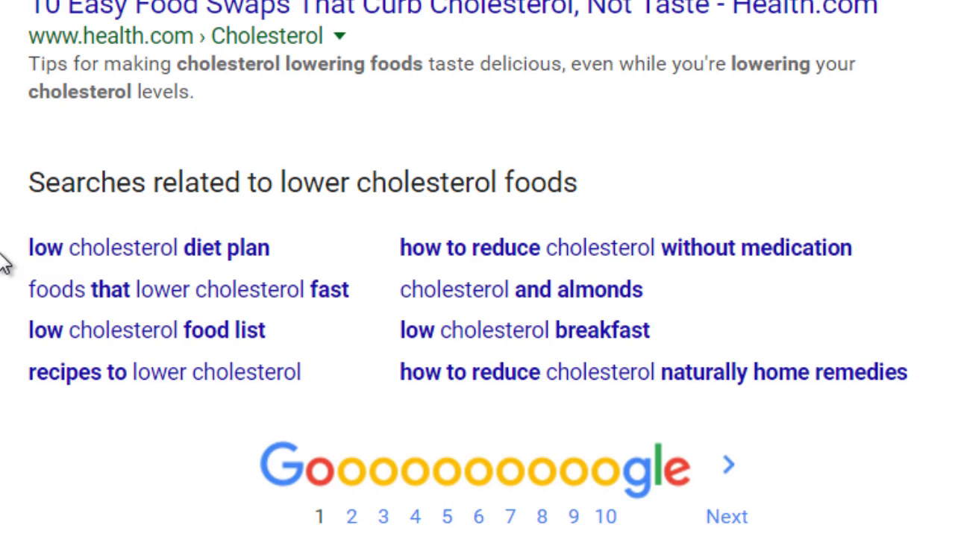
left_click_drag(5, 257, 47, 250)
left_click_drag(185, 275, 437, 317)
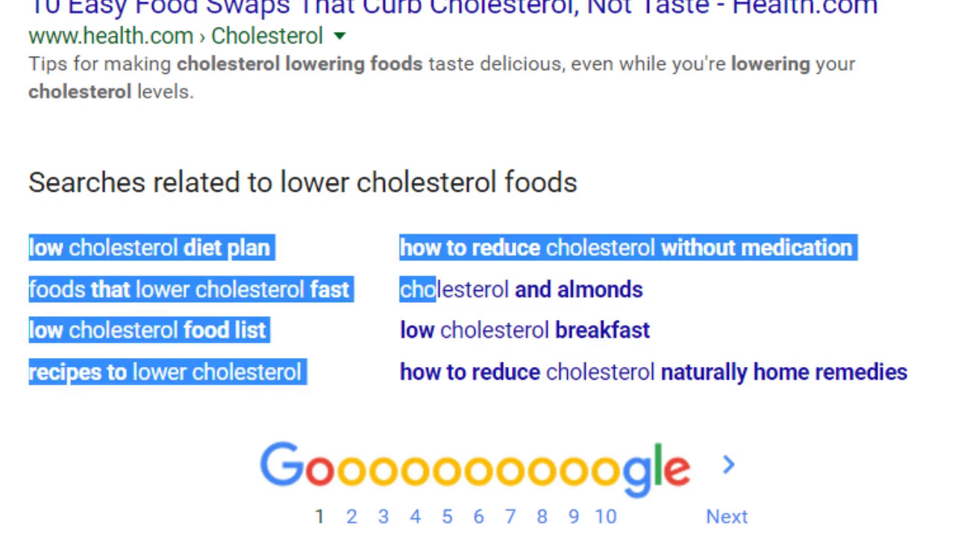
- Search Google for "lower cholesterol plan" and examine its related searches
key("ctrl+l")
type("lower cholesterol pla")
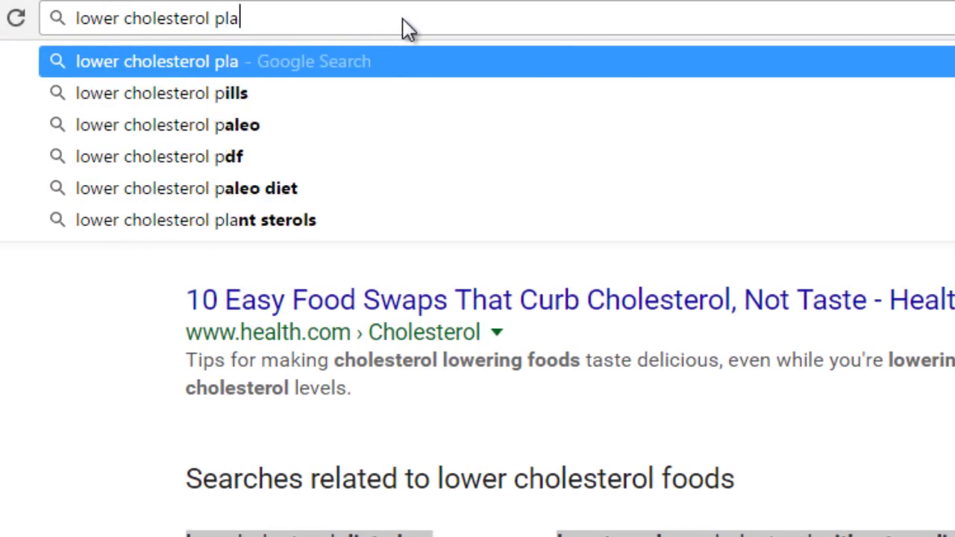
type("n")
key("Return")
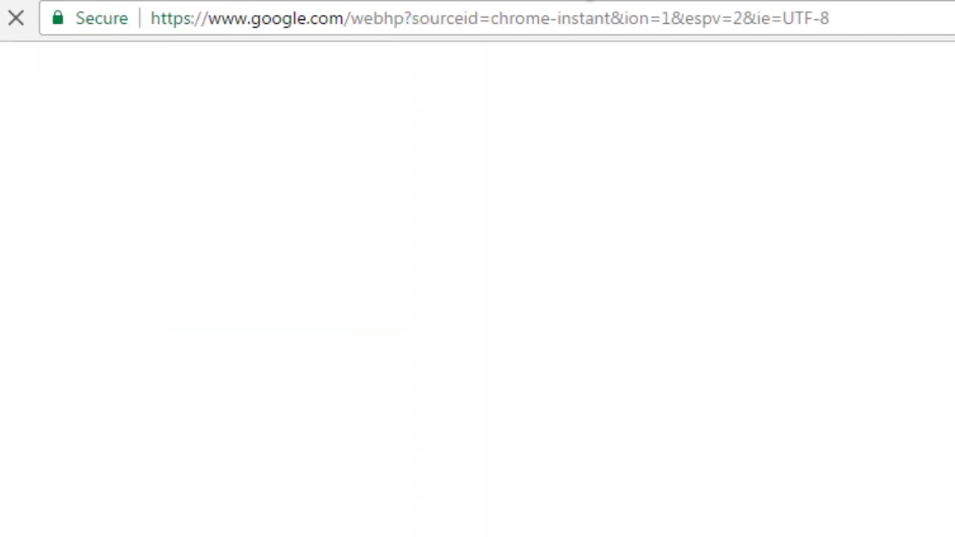
scroll(477, 298, "down", 15)
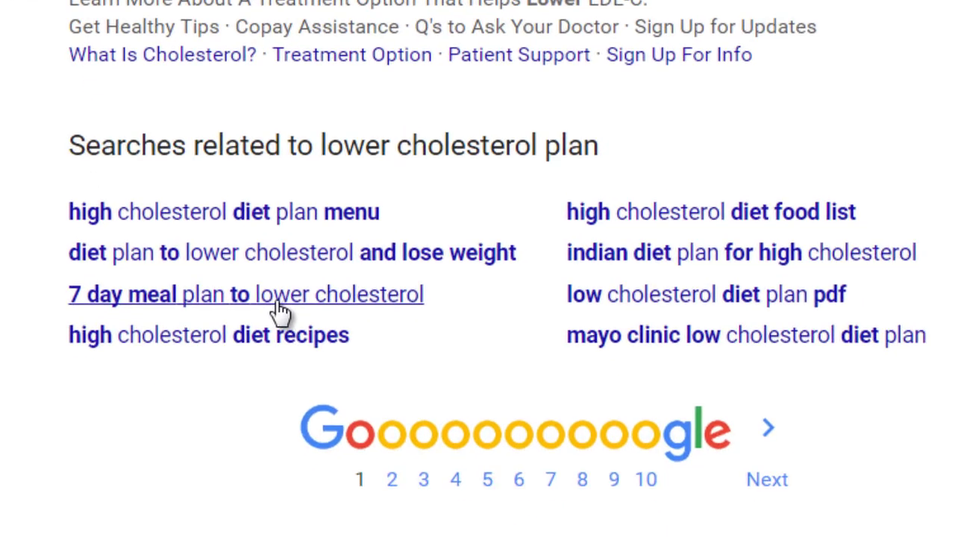
scroll(2, 145, "up", 2)
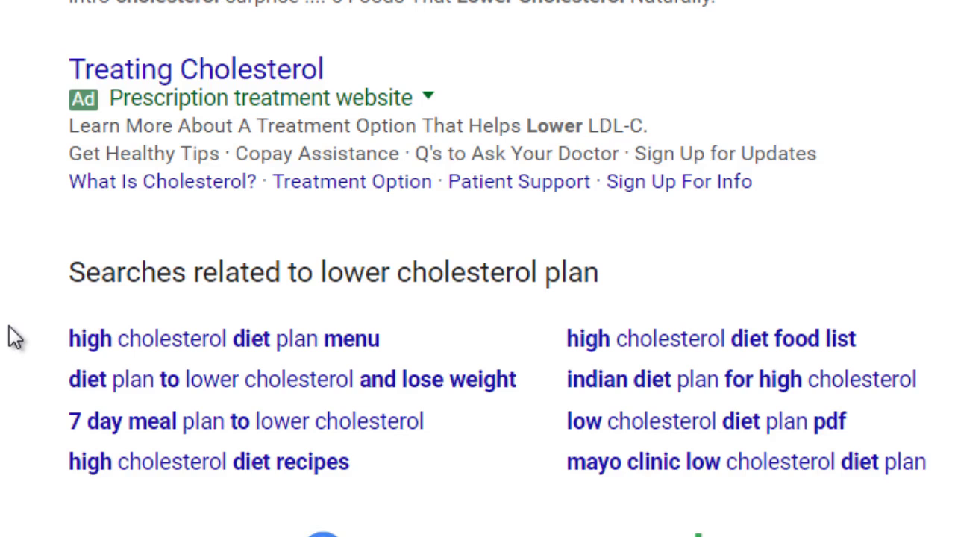
- Open a blank Notepad document over the browser and enter the heading "lower cholesterol" followed by a blank line
key("super")
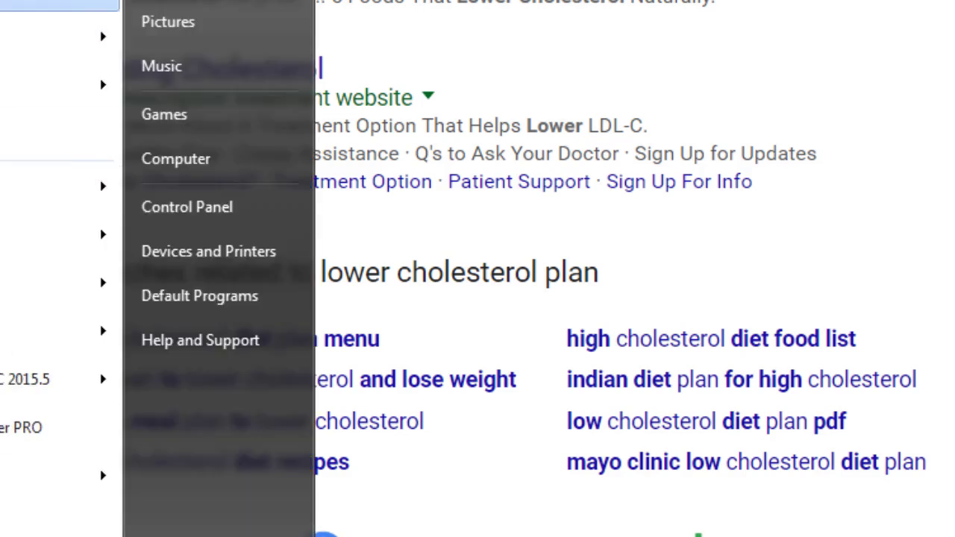
left_click(60, 5)
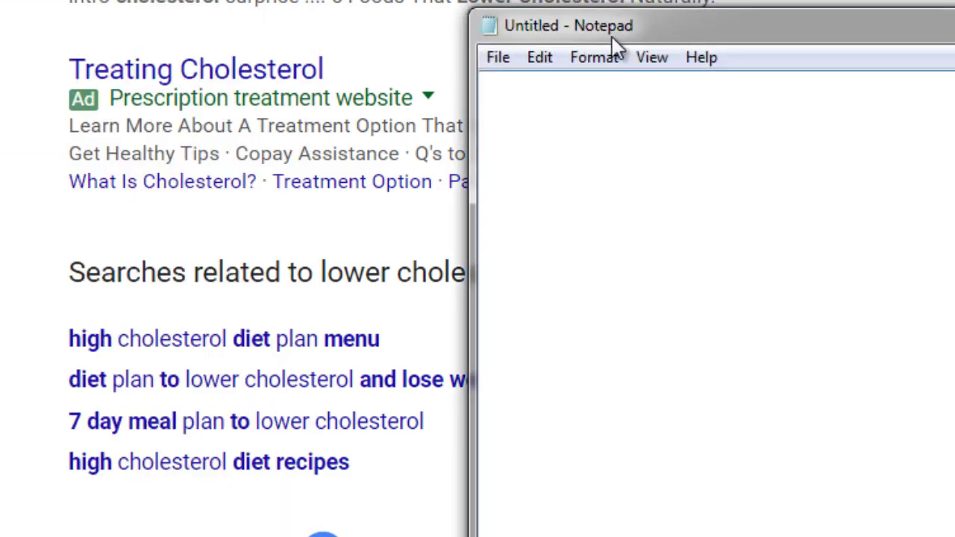
left_click_drag(599, 25, 190, 10)
type("lower ")
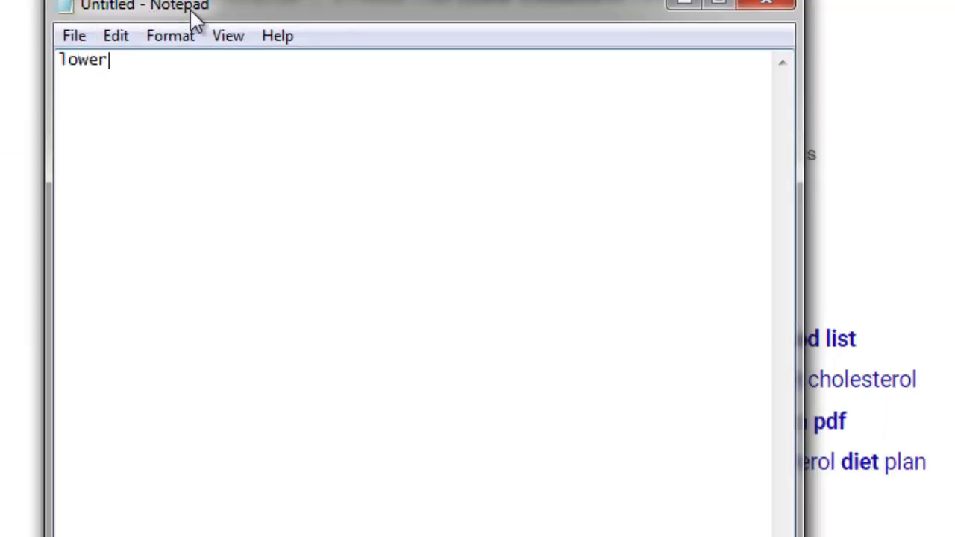
type("cholesterol")
key("Return")
key("Return")
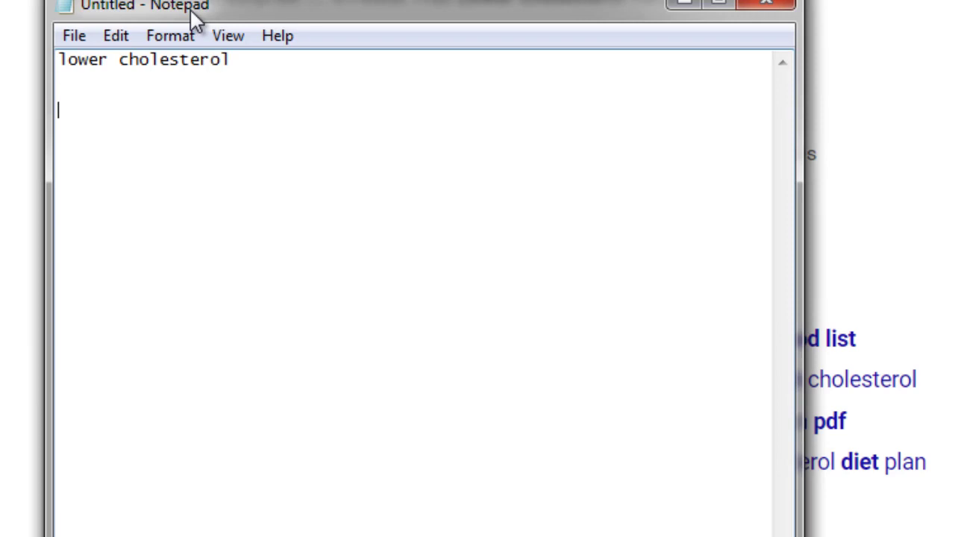
- Add the subtopic line "diet -> reciples" beneath the "lower cholesterol" heading
type("diet")
key("Return")
type("reciples")
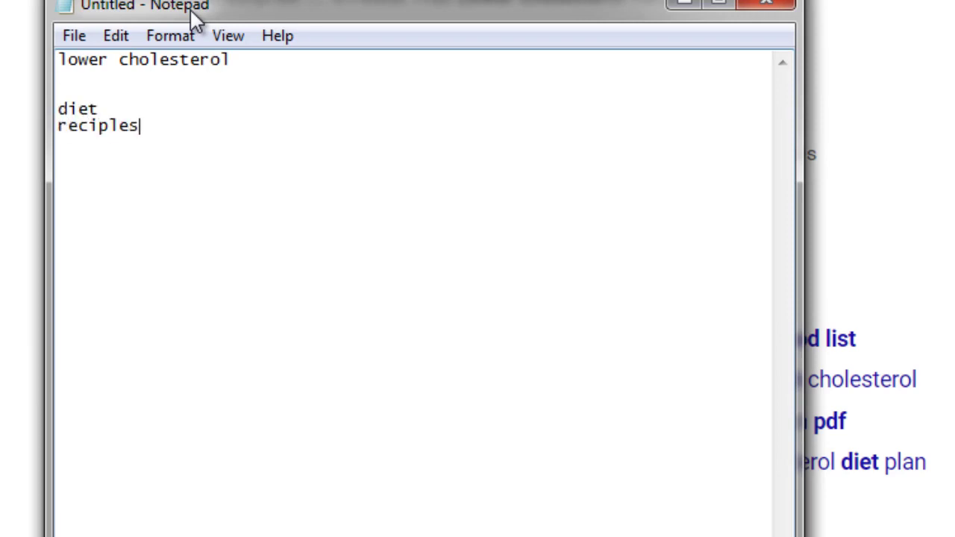
key("shift+Home")
key("ctrl+x")
key("BackSpace")
type("->")
key("ctrl+v")
- Add the line "excercise (what type of excercises?)" below the diet entry
key("Return")
type("excercisi")
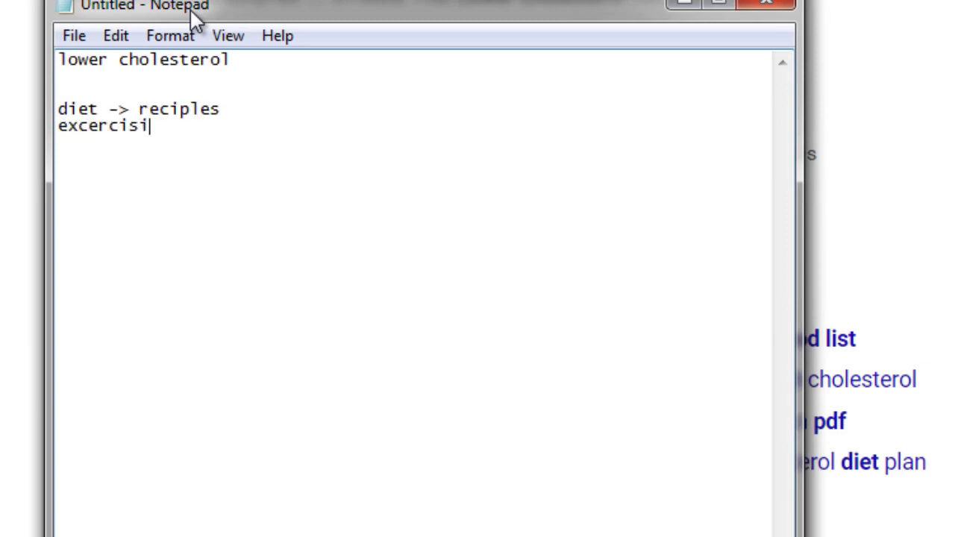
key("BackSpace")
type("e (what type of excercises?)")
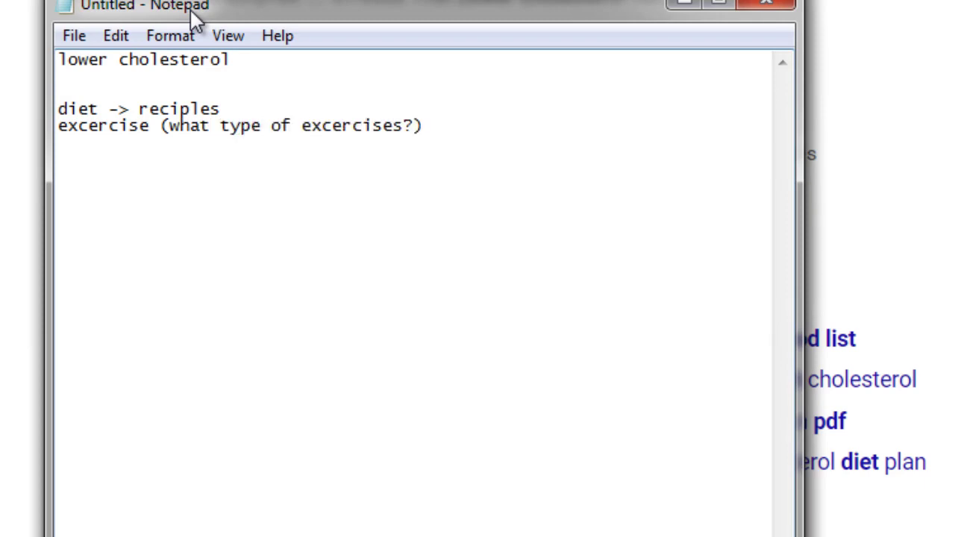
- Add the line "lifestyle changes? (what type of lifestyle changes?" below the exercise entry
key("Return")
type("lifesty")
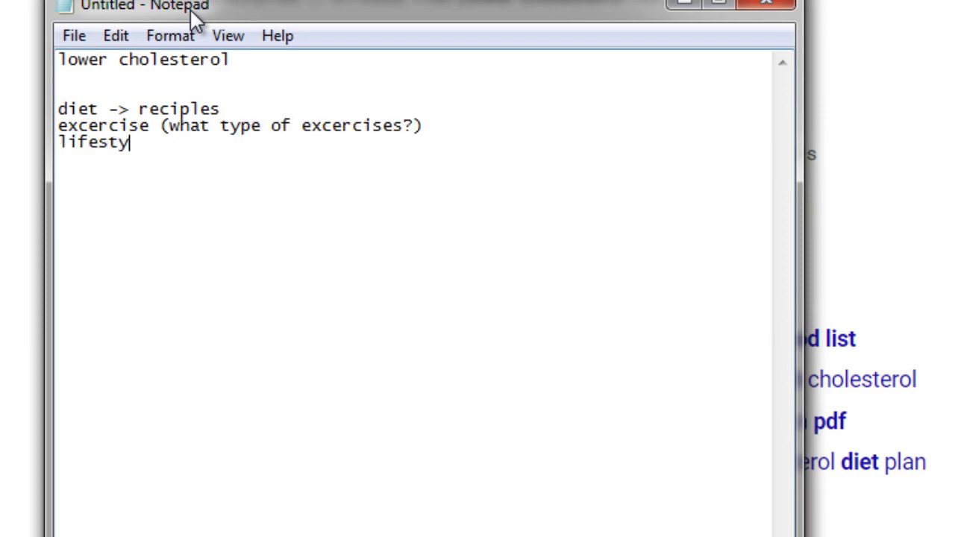
type("le changes? (what type of")
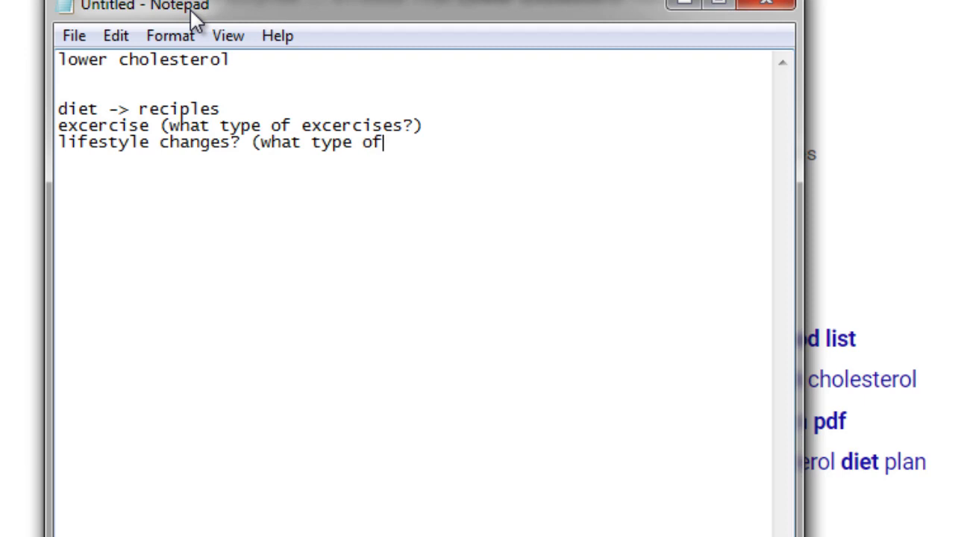
type(" lifestyle changes?")
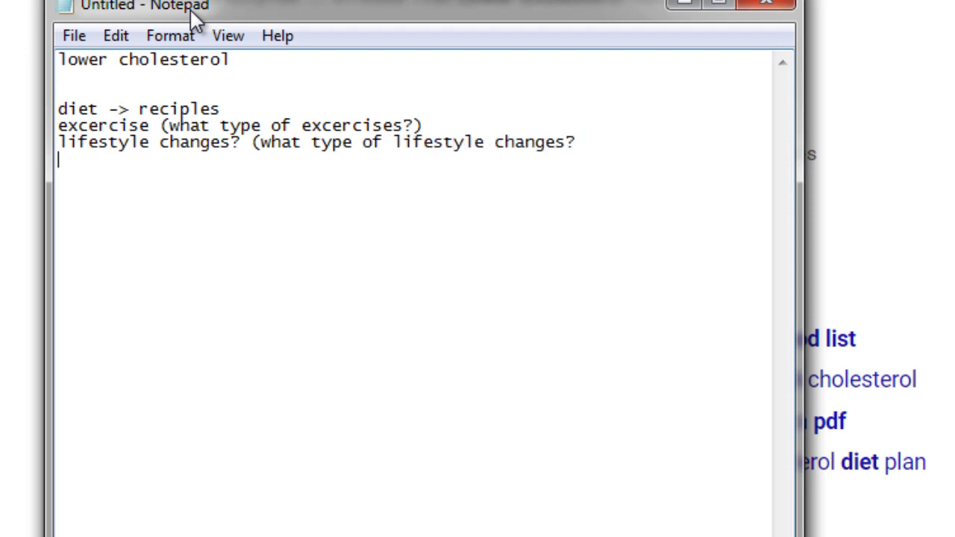
- Close the parenthesis at the end of the lifestyle changes line and leave a blank line below it
type(")")
key("Return")
key("Return")
left_click_drag(246, 0, 234, 0)
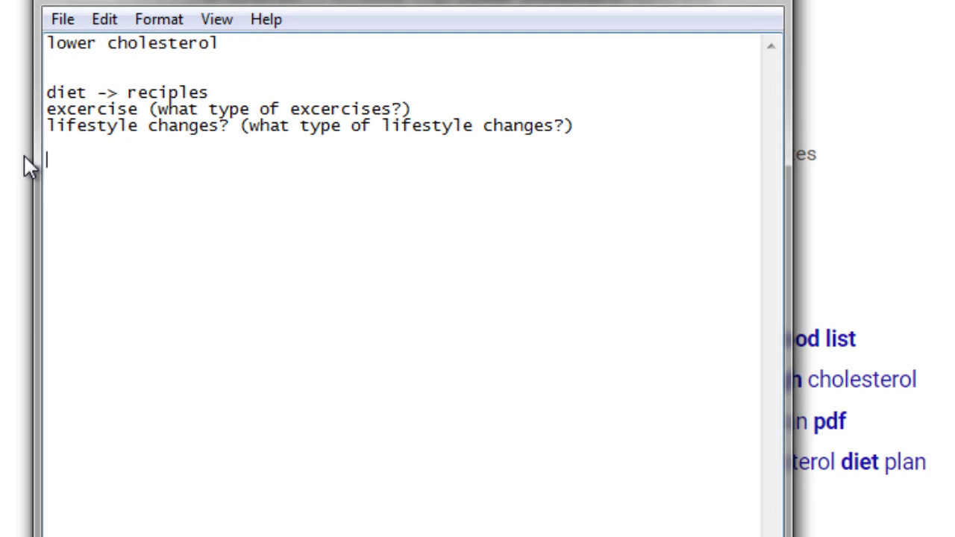
- Review the outline by highlighting the heading, the diet line and the exercise line in turn, and return to the Google results in the browser
left_click_drag(247, 43, 19, 37)
left_click_drag(50, 82, 91, 93)
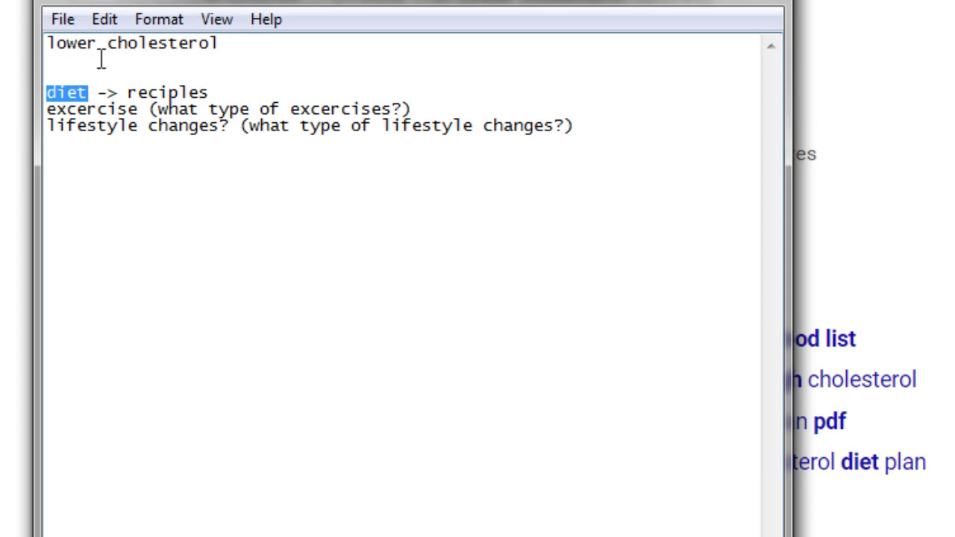
left_click(282, 101)
key("Up")
key("Down")
key("shift+End")
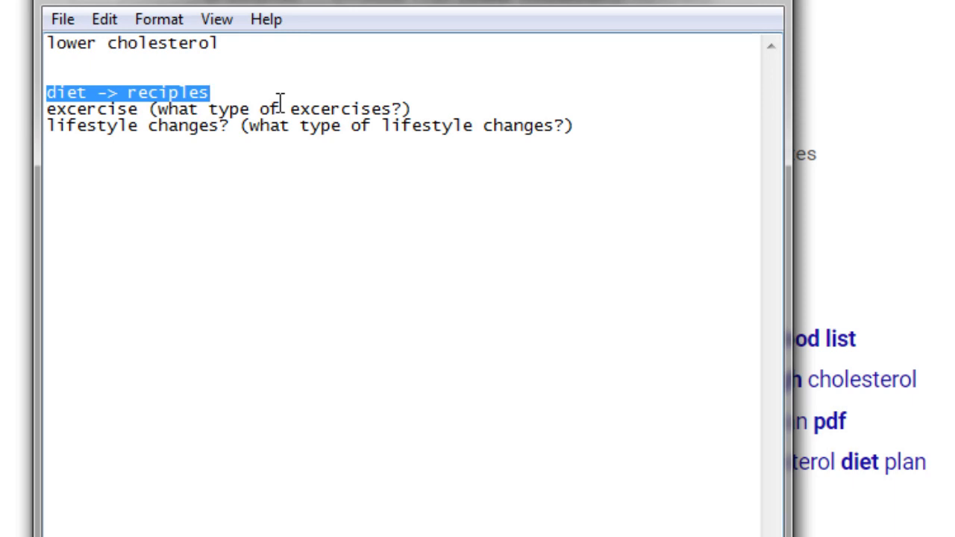
key("Right")
key("Right")
key("shift+End")
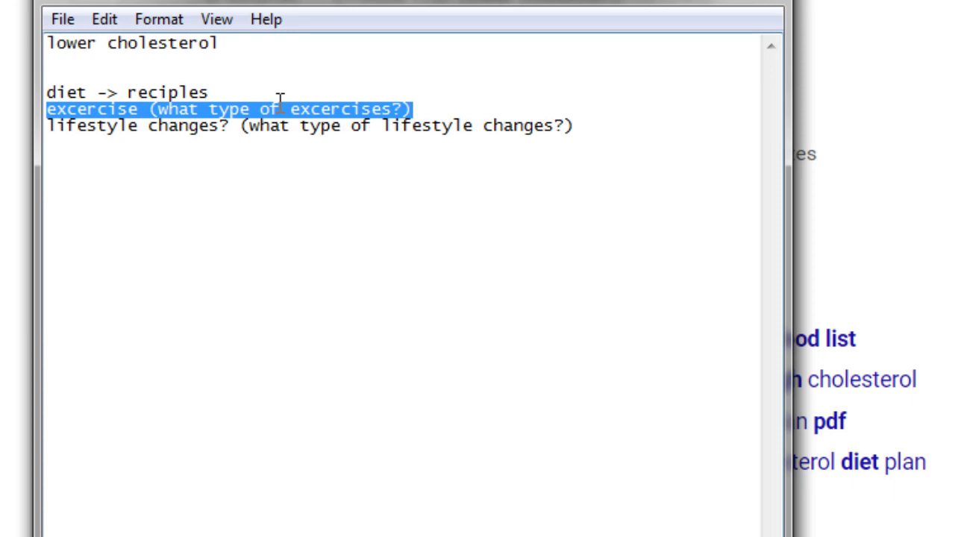
key("Left")
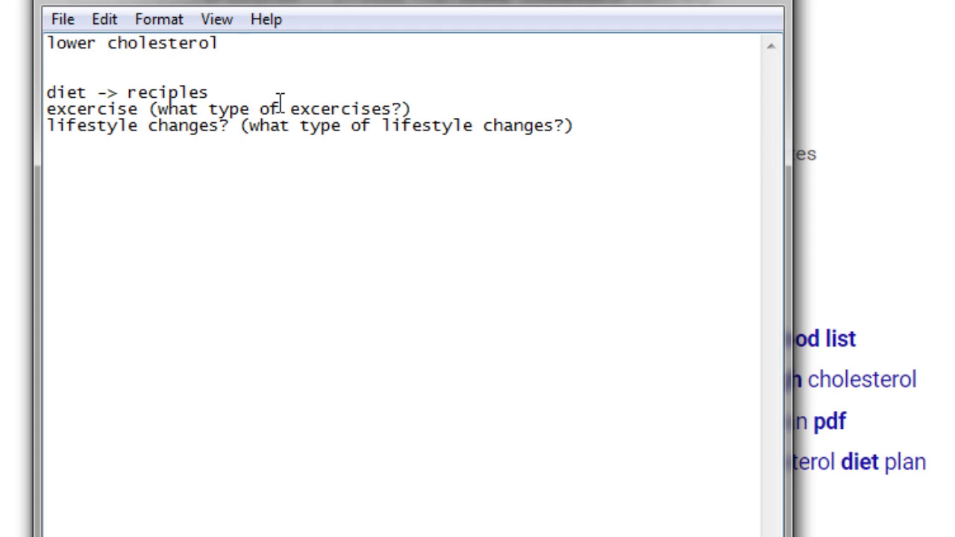
key("Down")
key("alt+Tab")
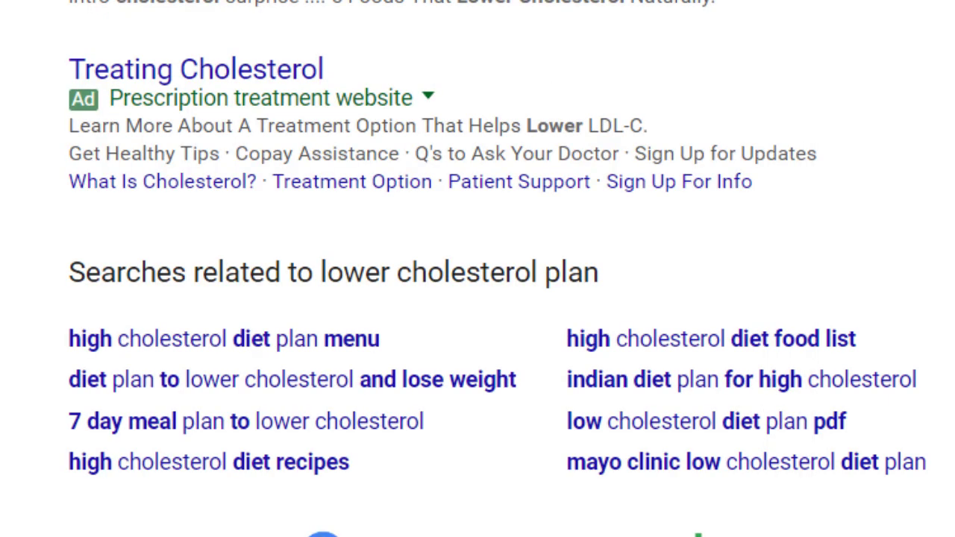